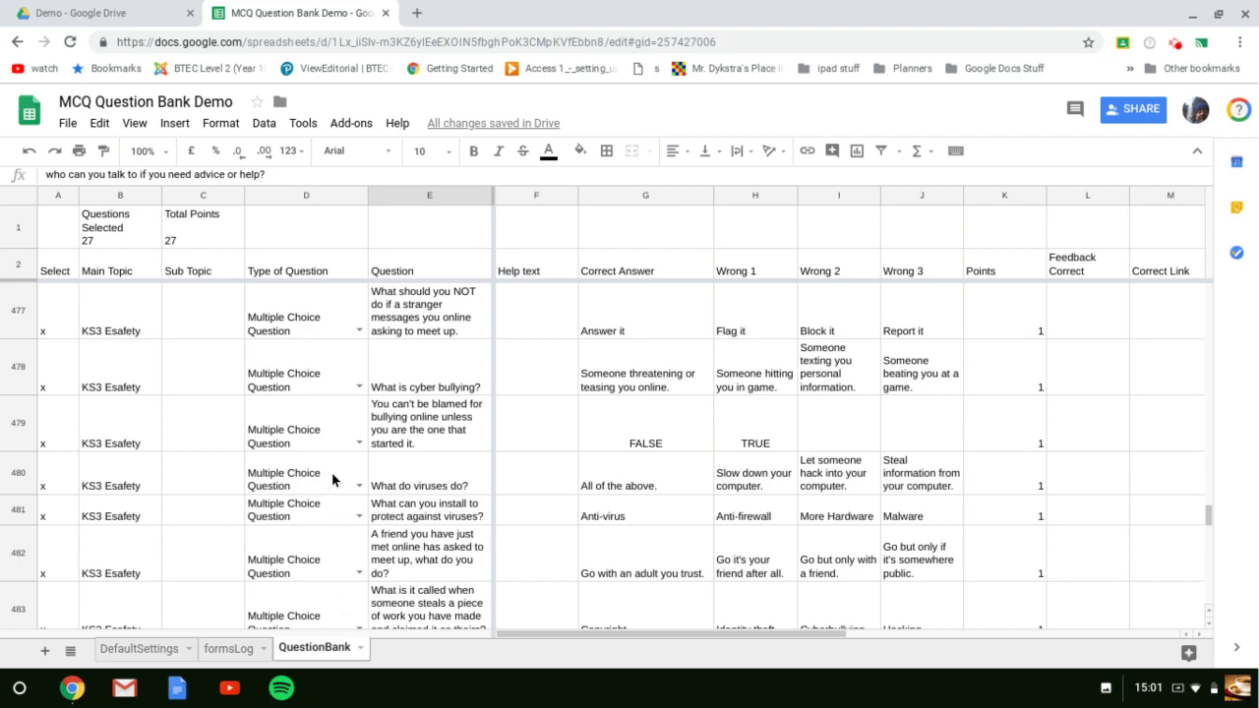
# Look over the selected KS3 Esafety questions in the question bank and open Form Maker's Export Quizzes Menu.
pyautogui.scroll(-3, 261, 346)
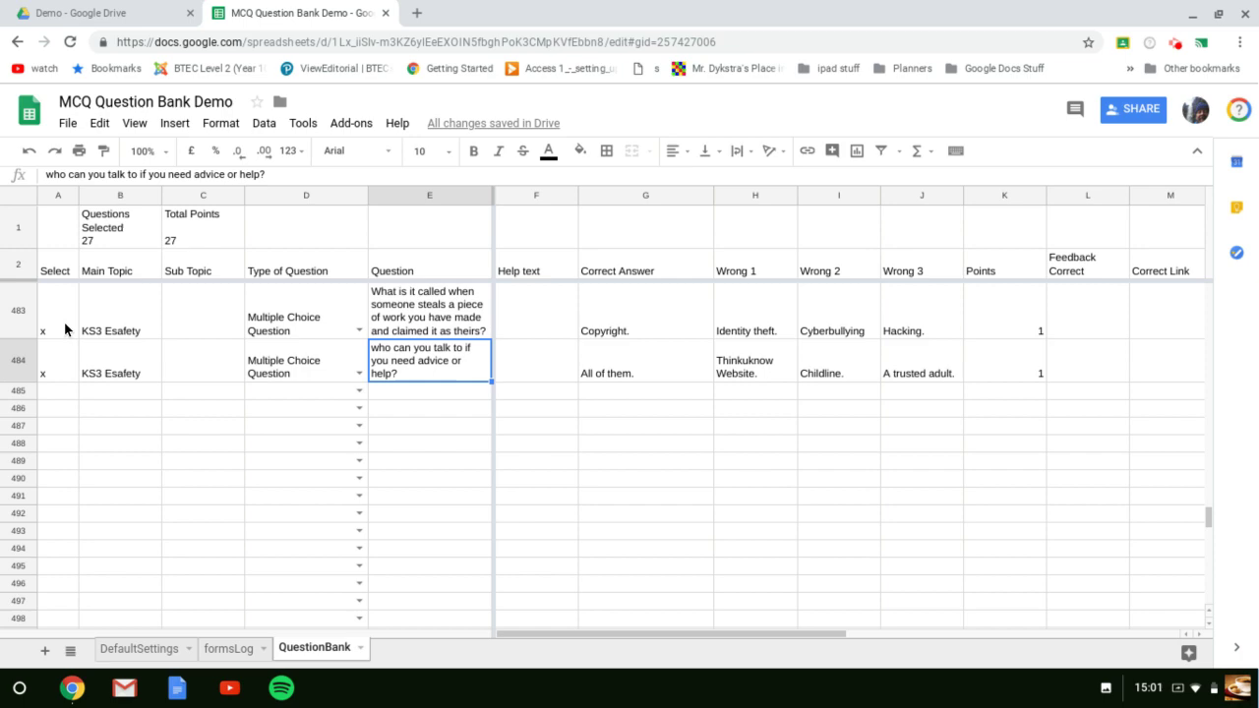
pyautogui.scroll(3, 64, 321)
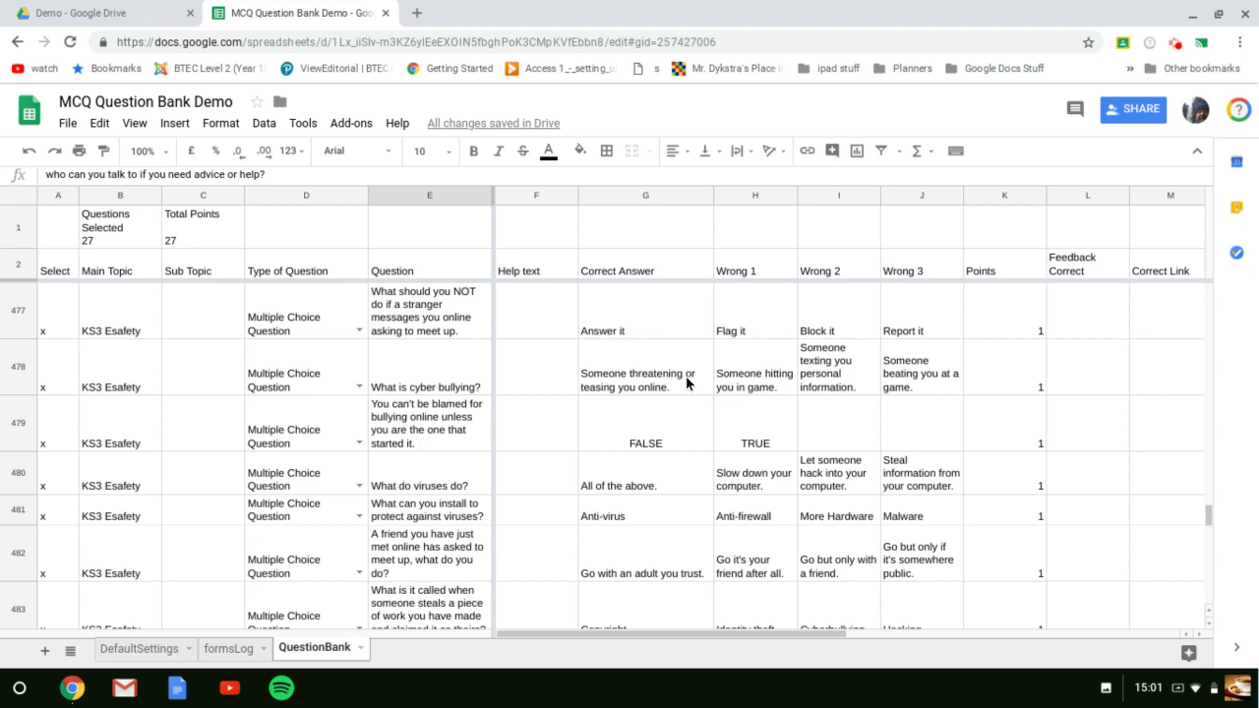
pyautogui.click(350, 125)
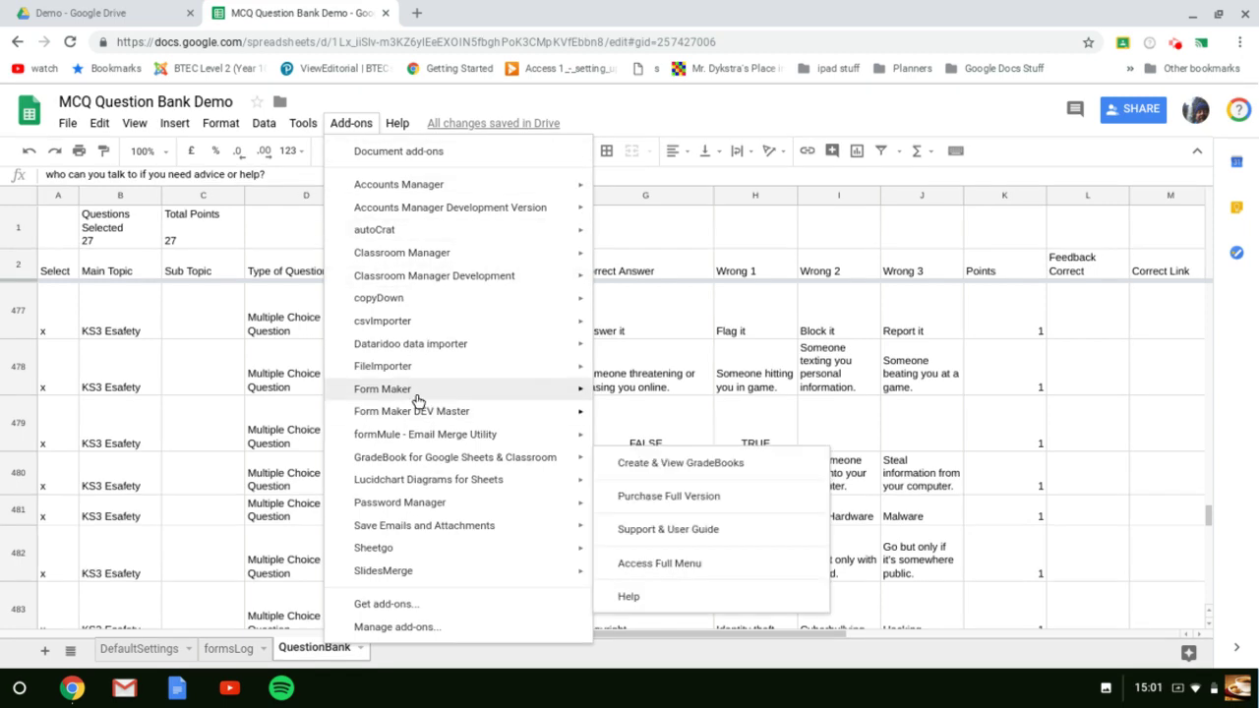
pyautogui.moveTo(415, 392)
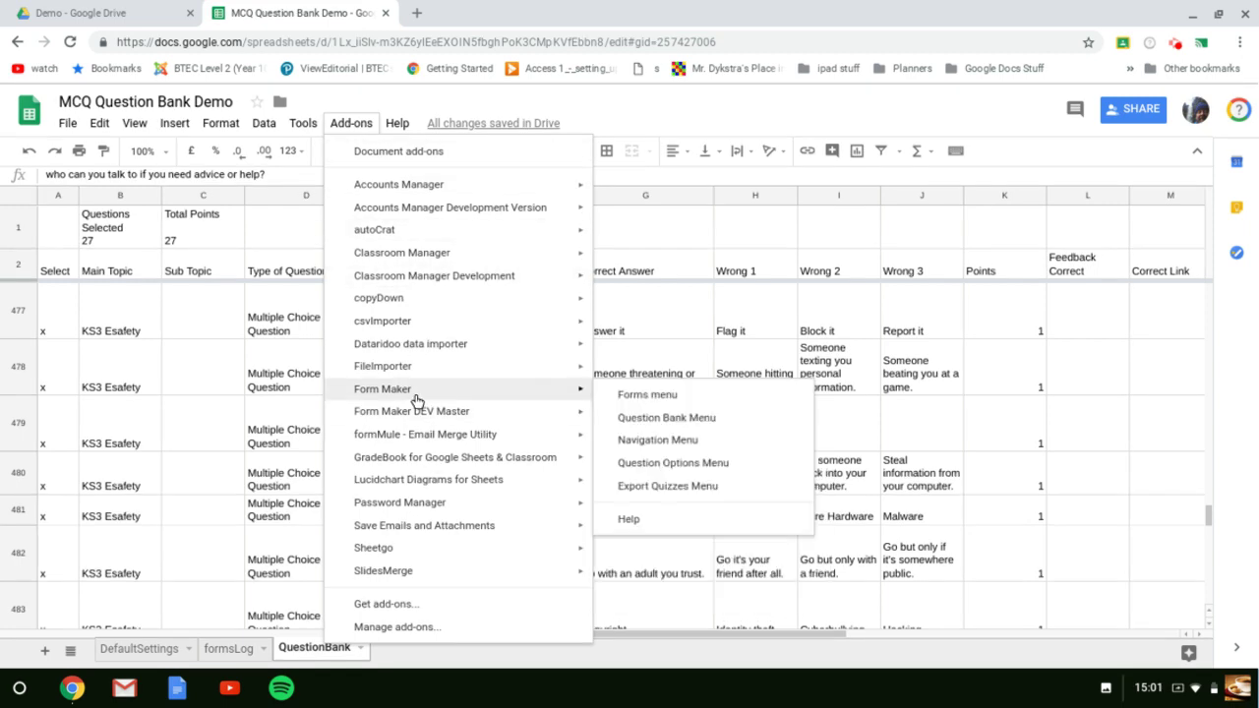
pyautogui.click(639, 488)
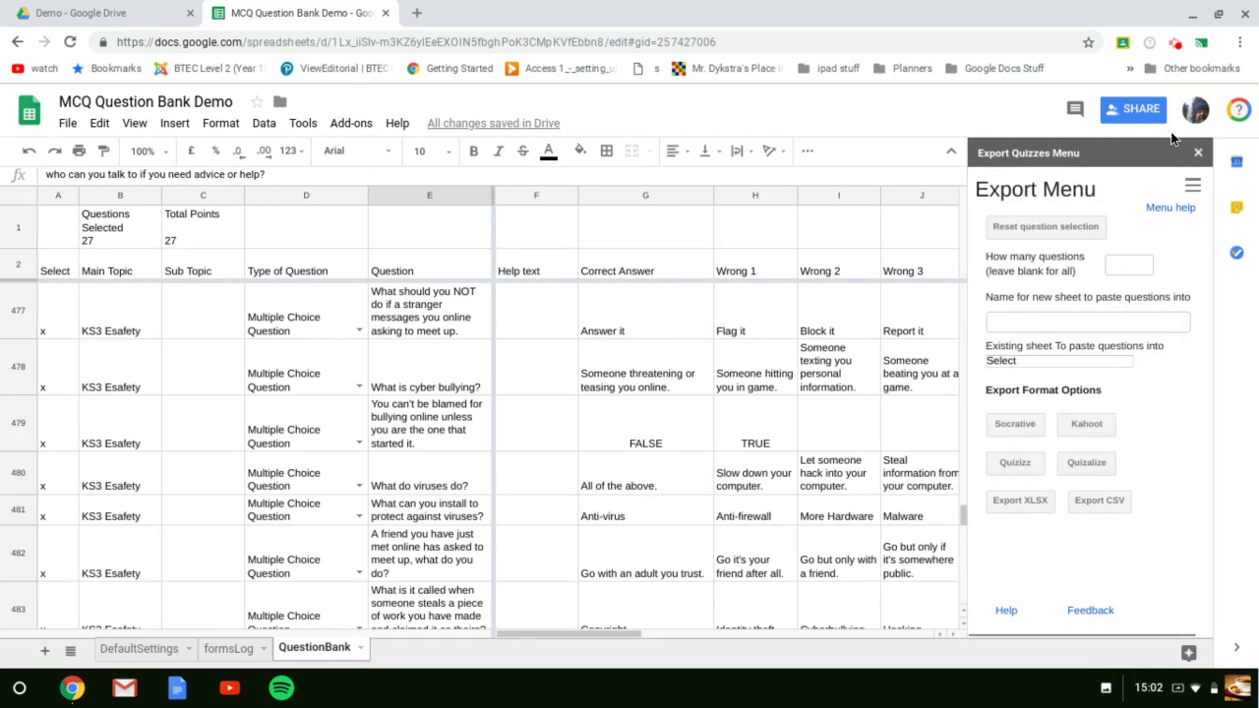
pyautogui.click(1193, 189)
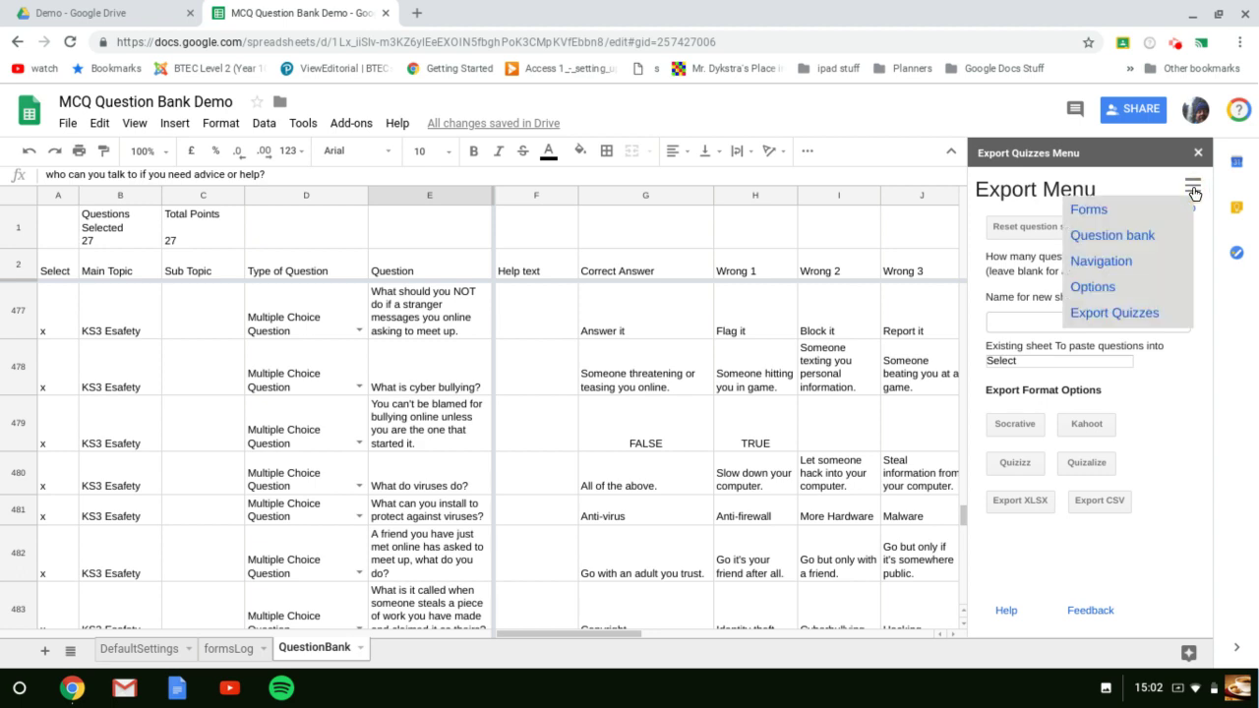
pyautogui.click(1193, 190)
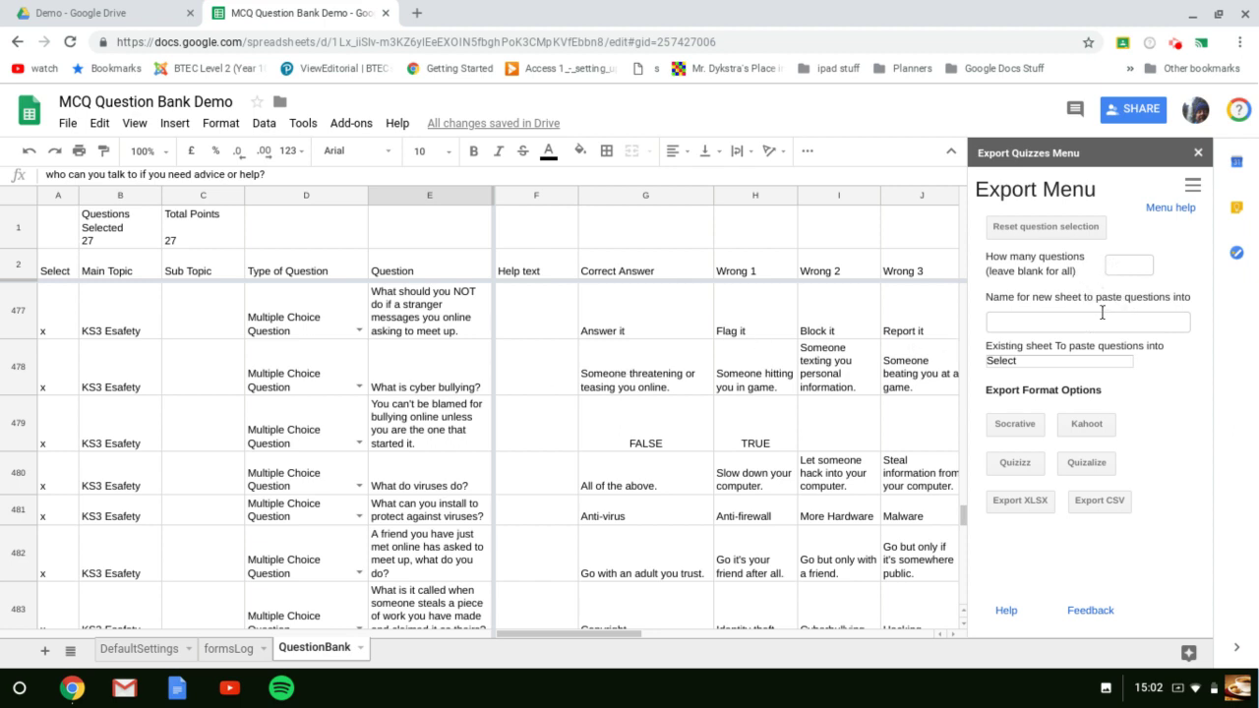
# Export 20 of the selected questions in Kahoot format into a new sheet named Kahoot Esafety.
pyautogui.click(1117, 264)
pyautogui.write('20')
pyautogui.click(1054, 321)
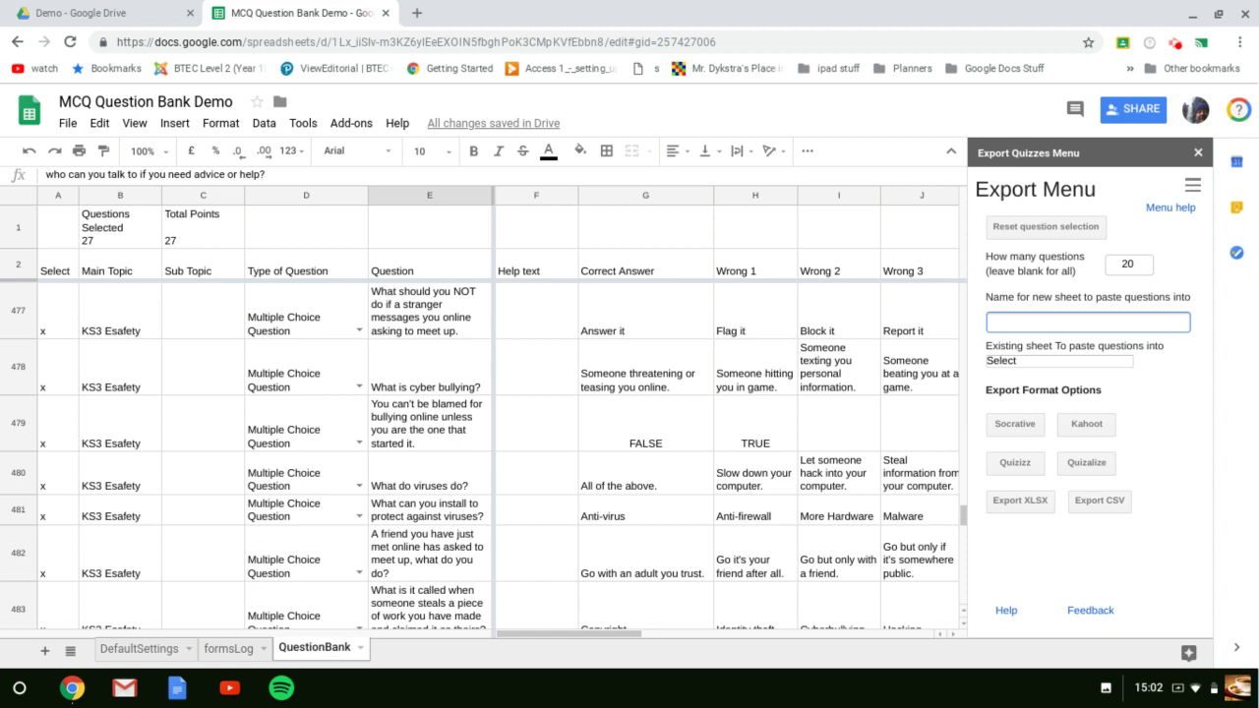
pyautogui.click(1100, 360)
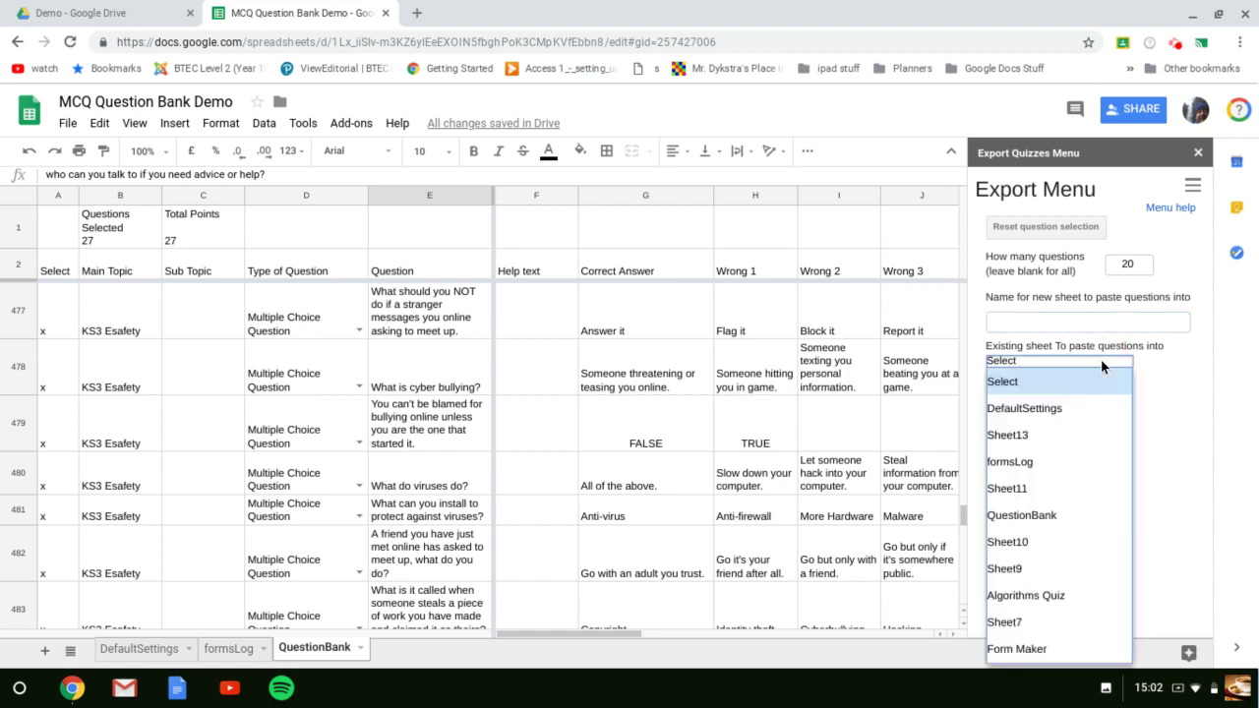
pyautogui.click(1067, 313)
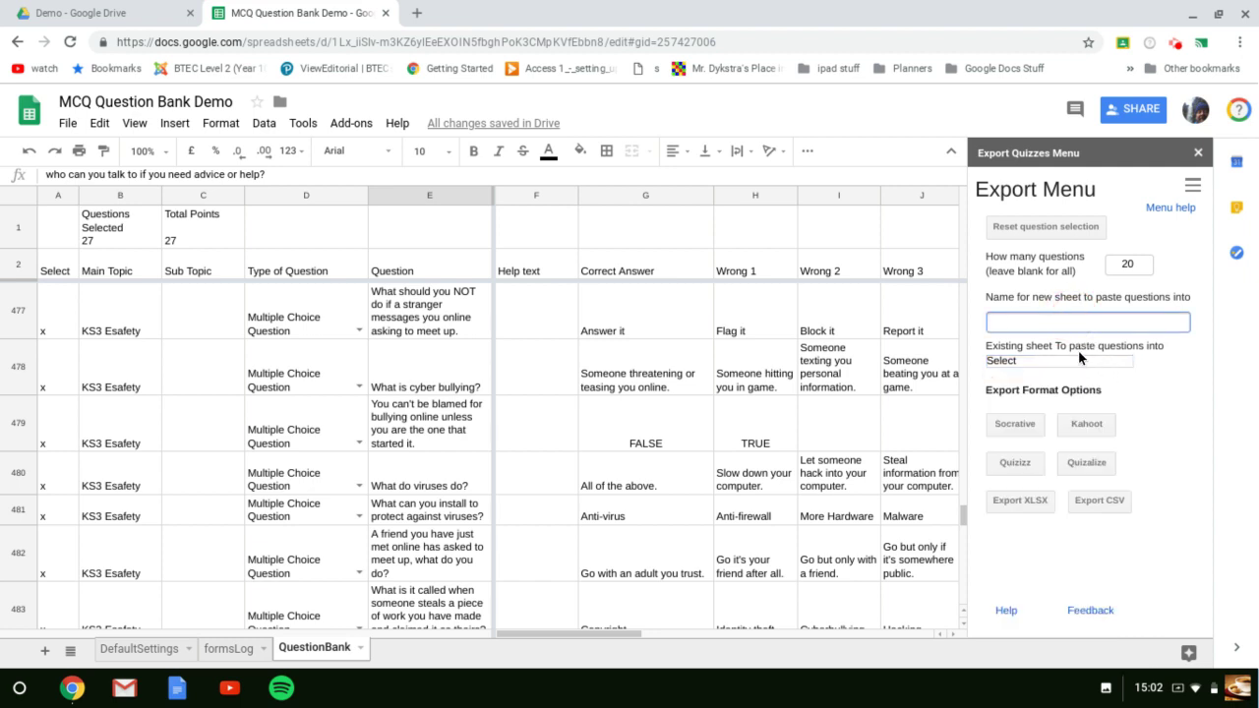
pyautogui.write('Kahoot Esafety')
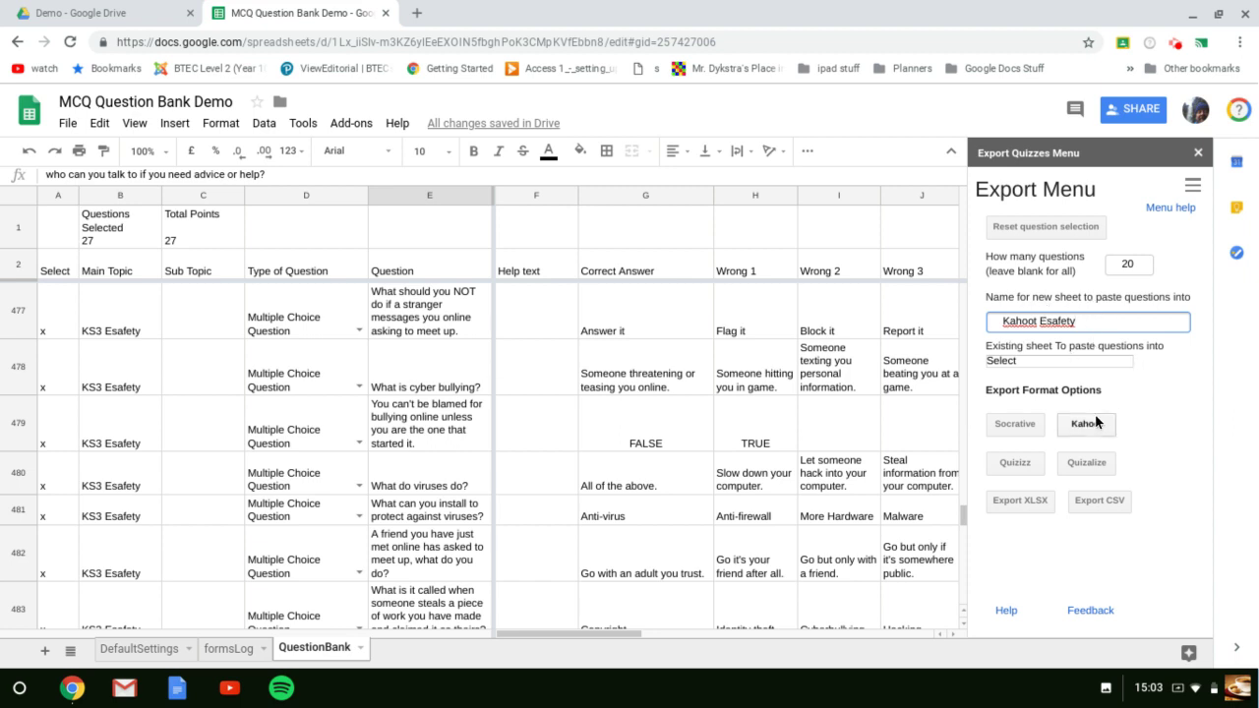
pyautogui.click(1092, 423)
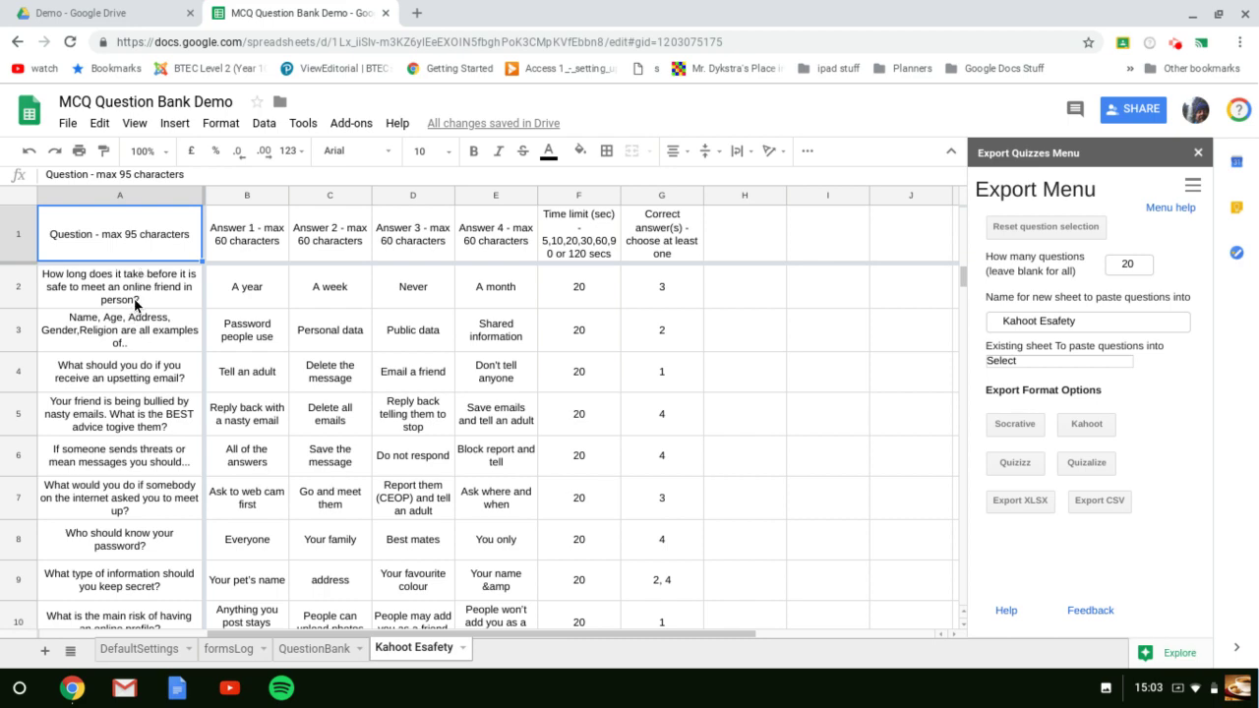
# Examine the questions, answer options, time limits and correct answers in the Kahoot Esafety sheet.
pyautogui.scroll(-8, 134, 301)
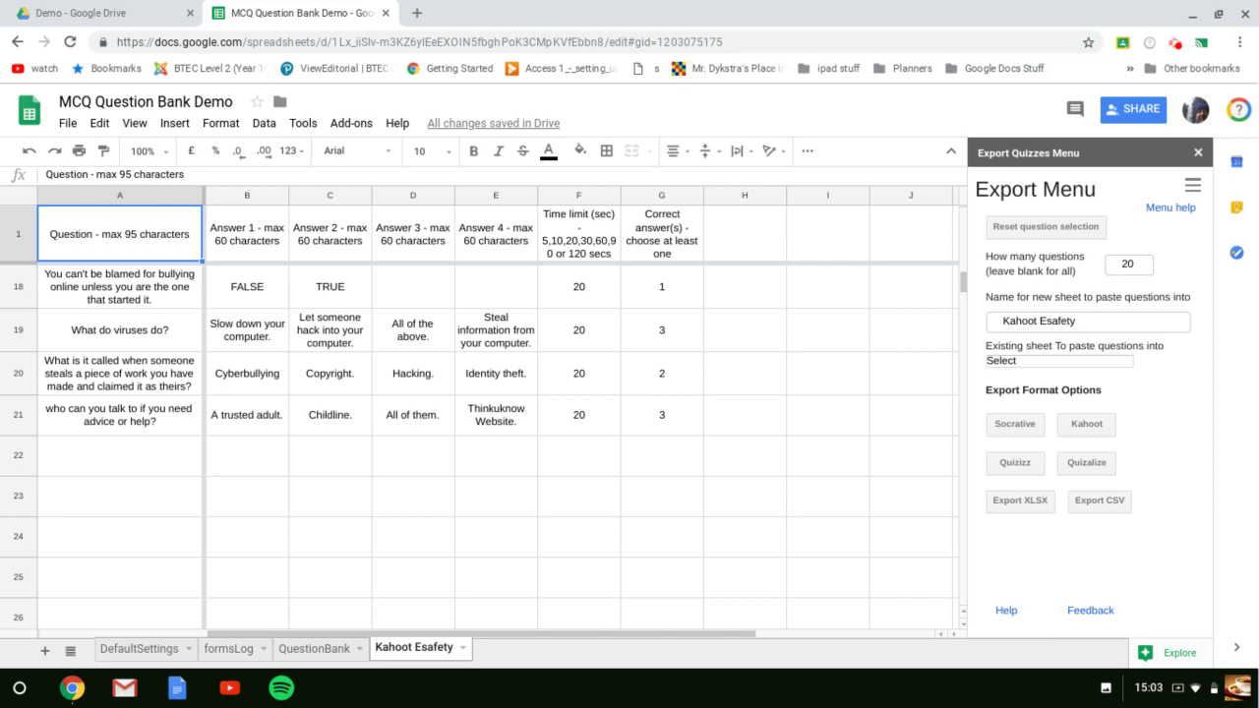
pyautogui.scroll(10, 135, 301)
pyautogui.click(135, 301)
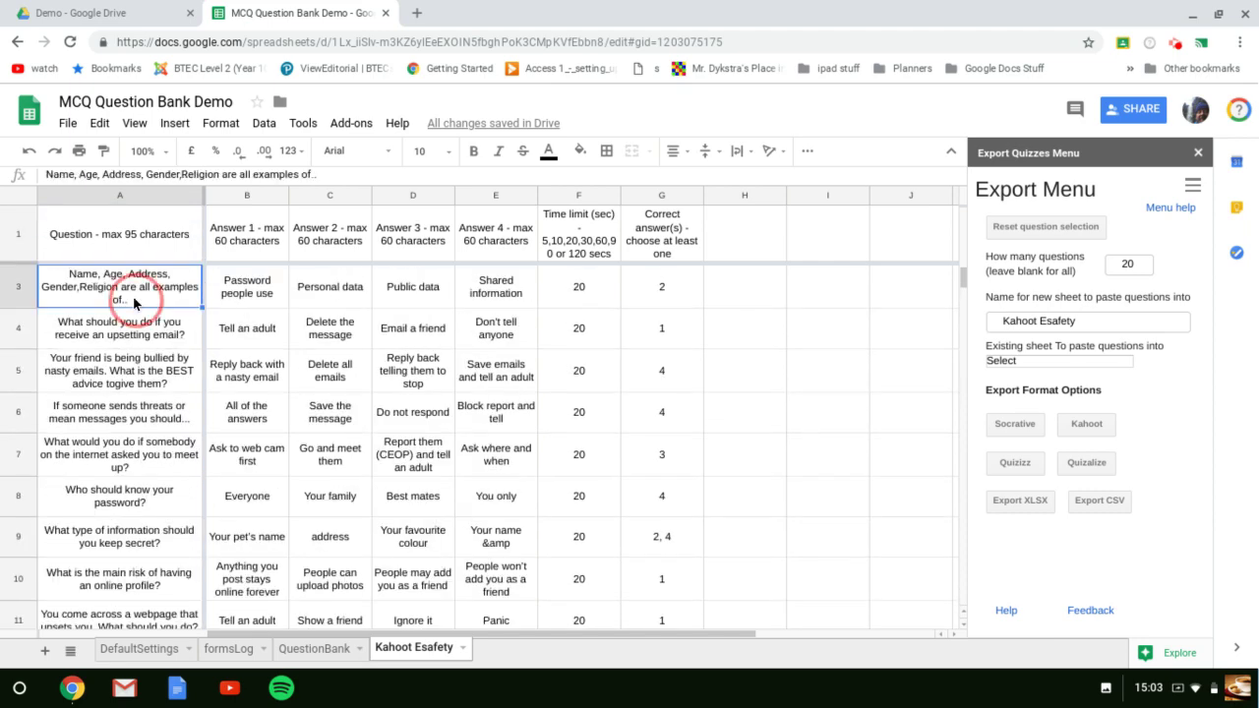
pyautogui.scroll(1, 147, 271)
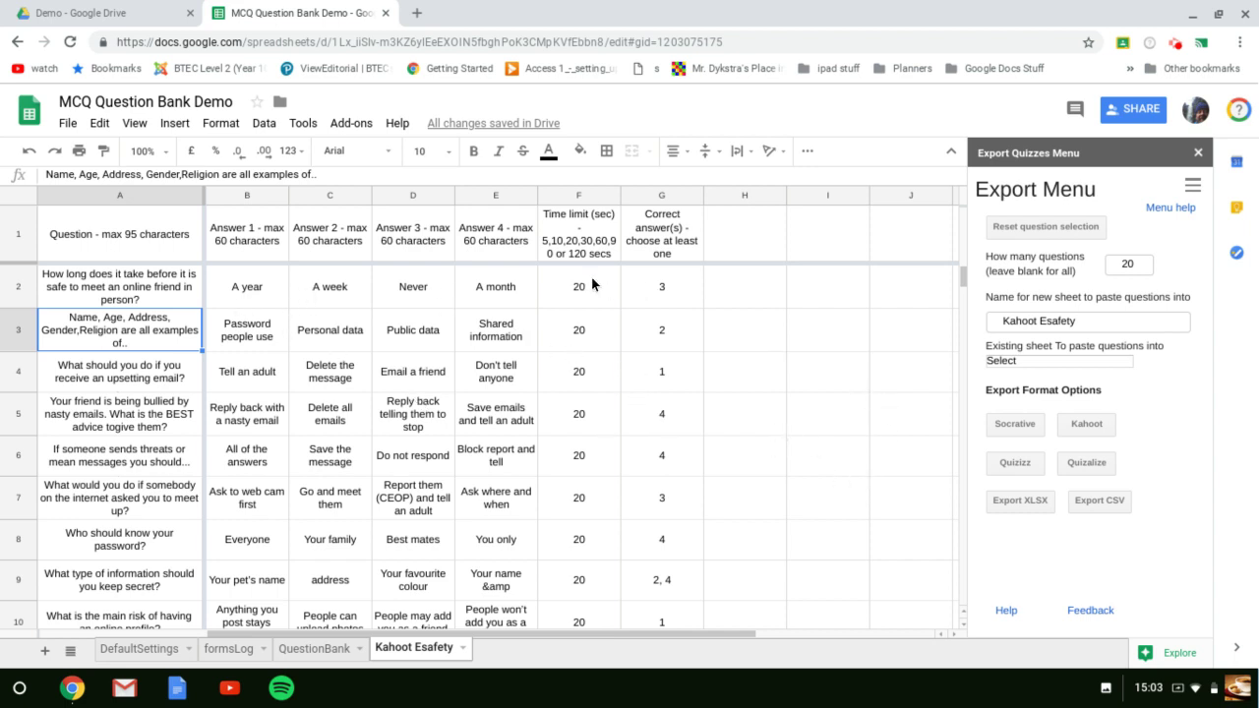
pyautogui.scroll(-5, 570, 449)
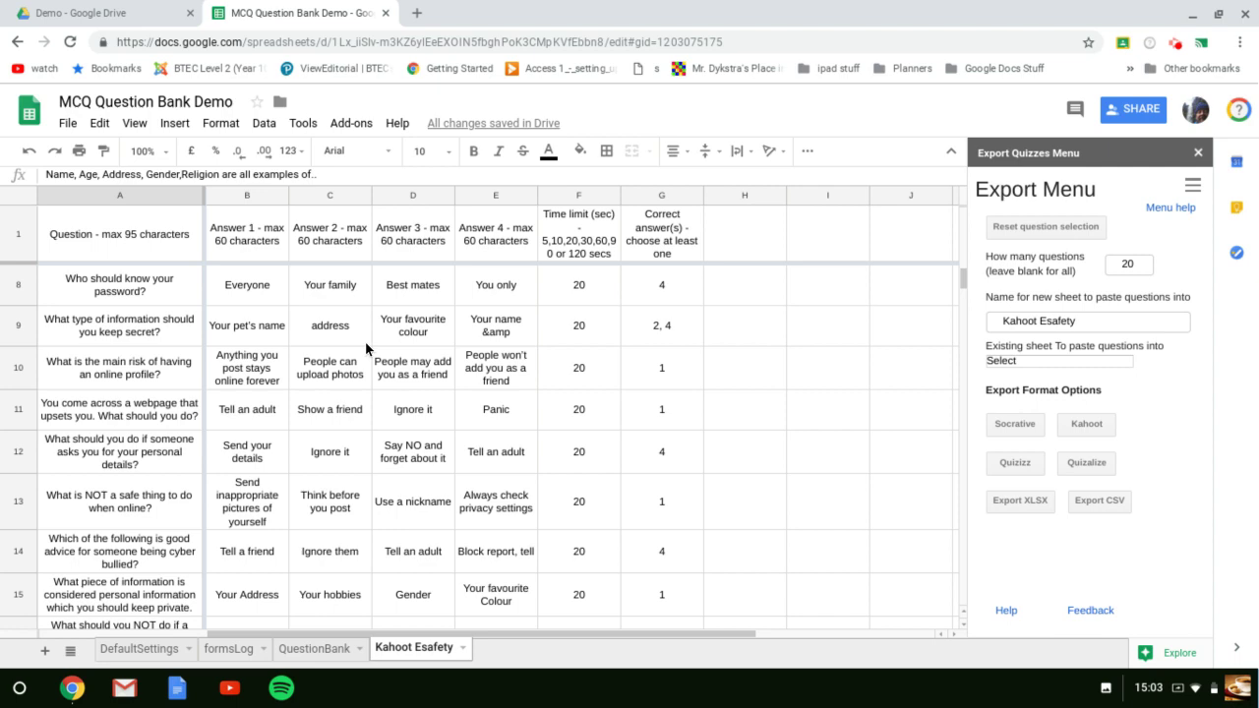
pyautogui.scroll(5, 576, 440)
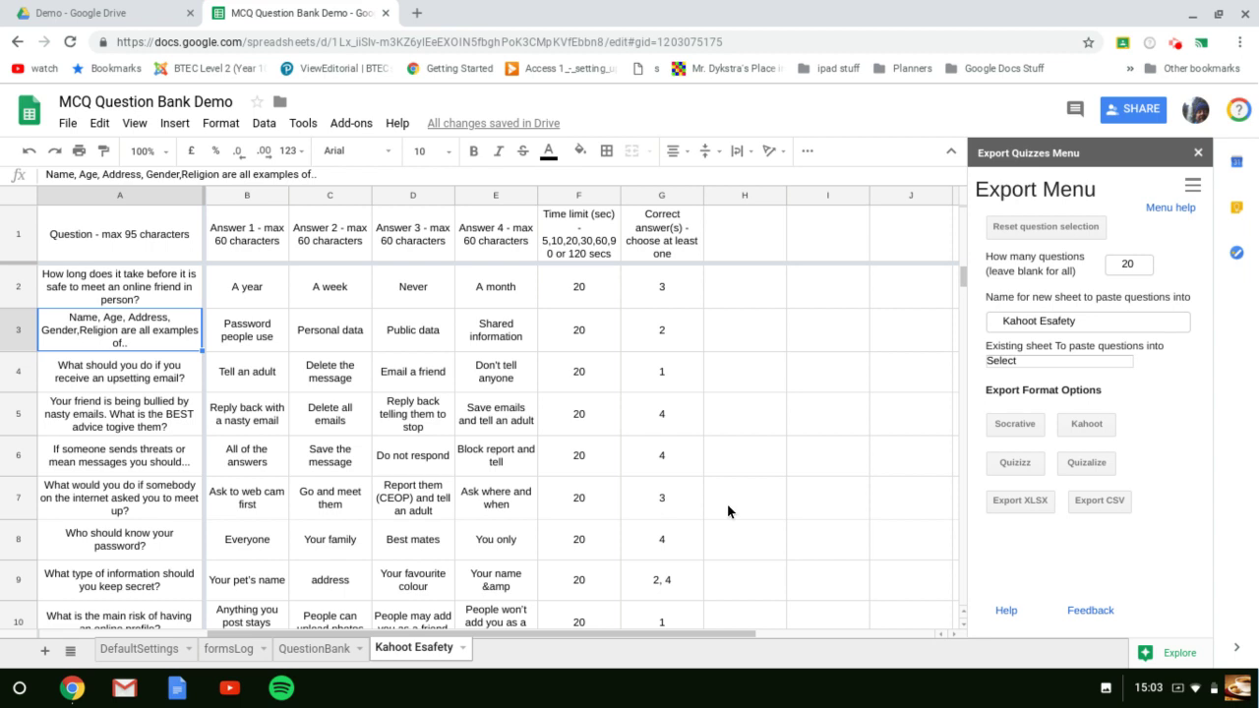
pyautogui.scroll(-2, 728, 505)
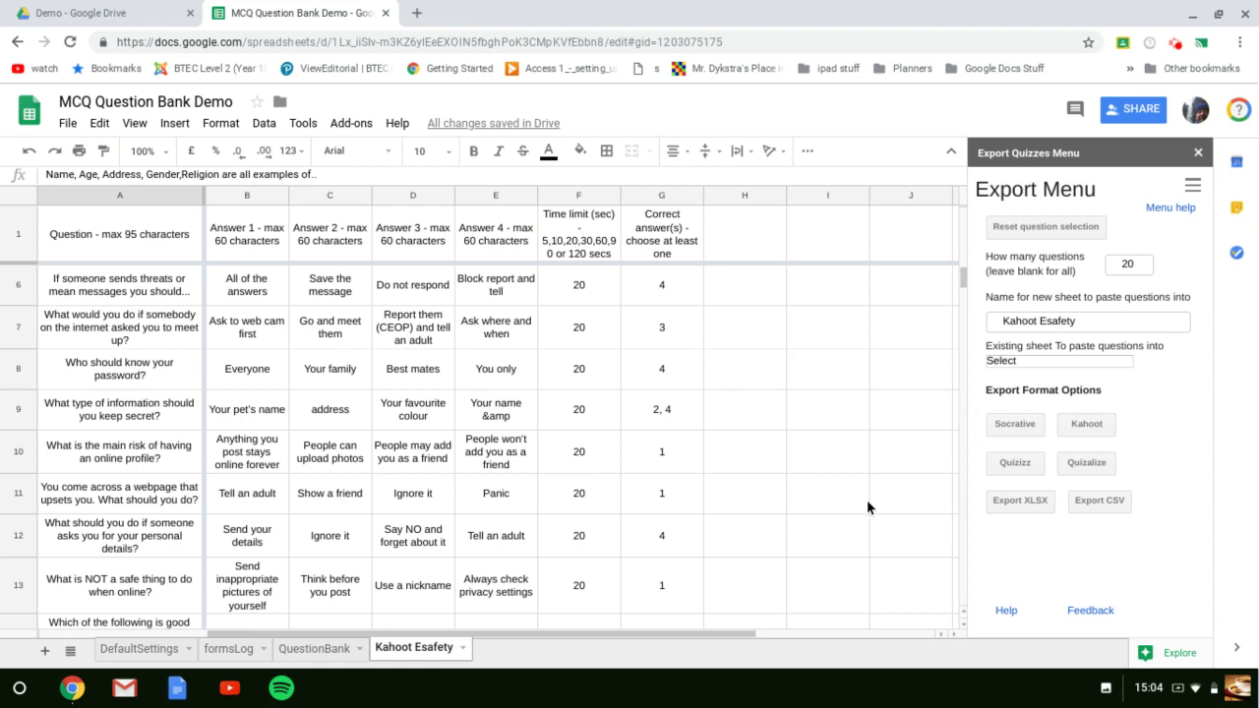
# Export the Kahoot Esafety sheet as an XLSX file and refresh the Demo folder in Google Drive to check for it.
pyautogui.click(1021, 501)
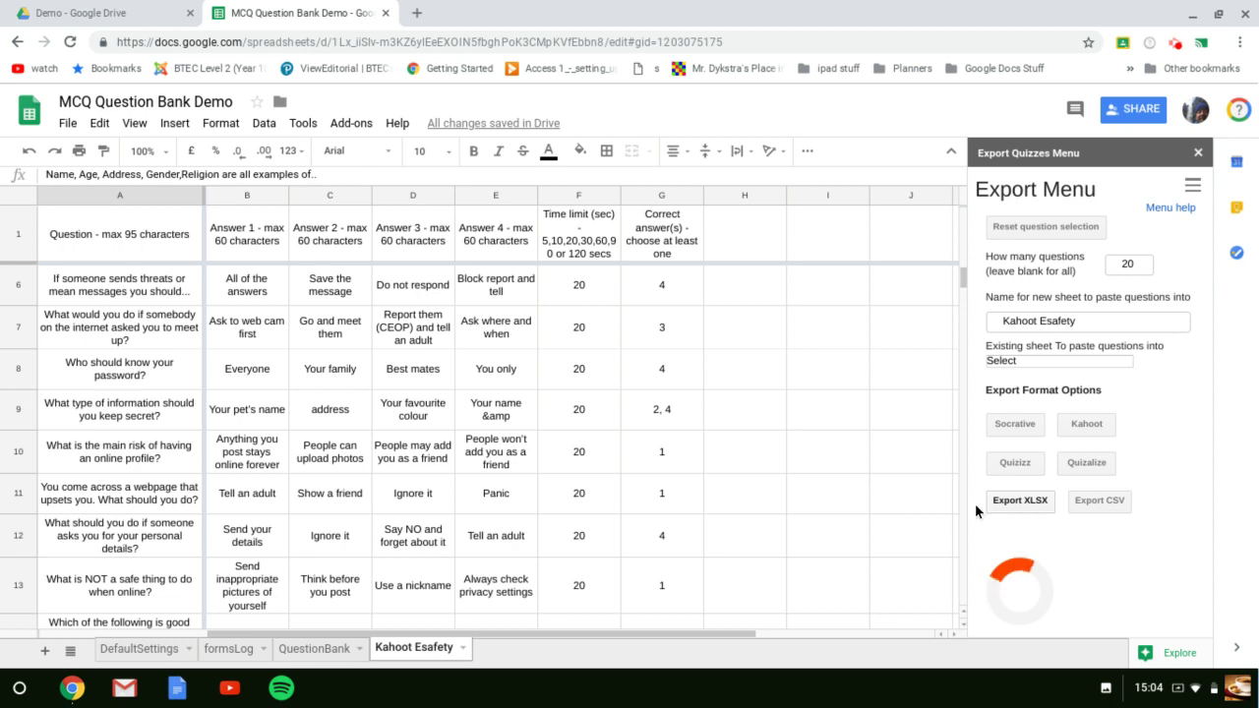
pyautogui.scroll(-2, 844, 461)
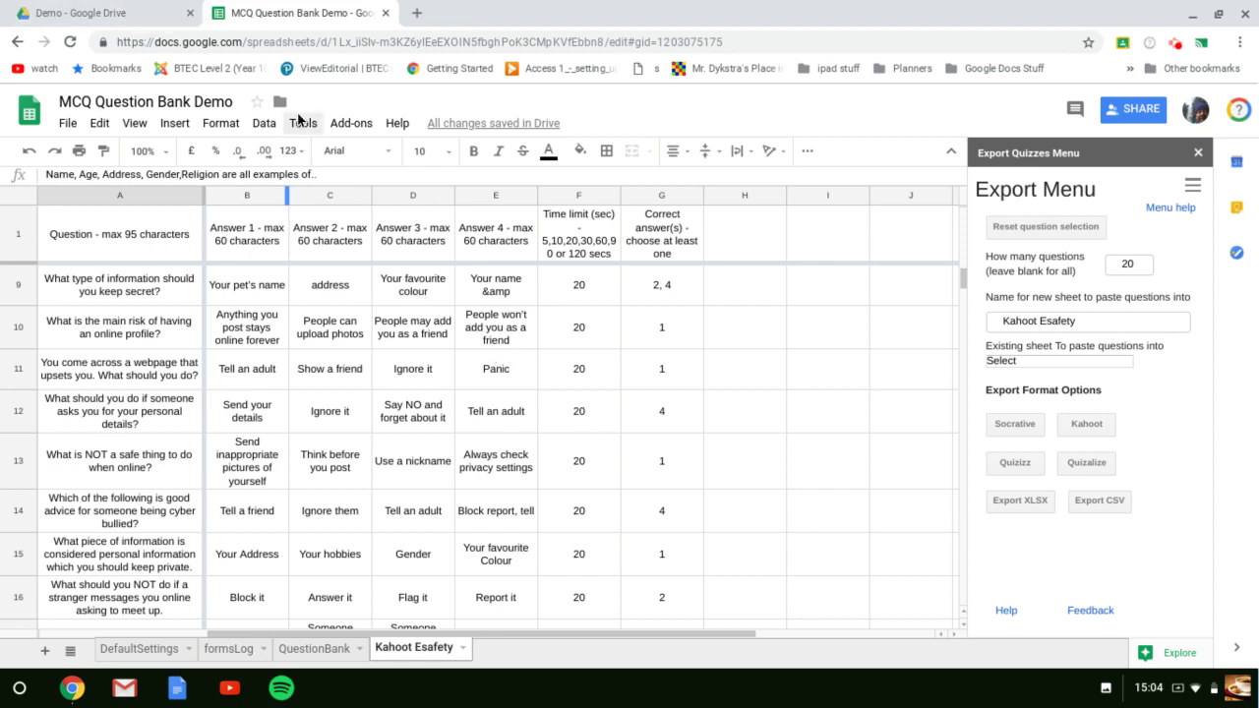
pyautogui.click(147, 13)
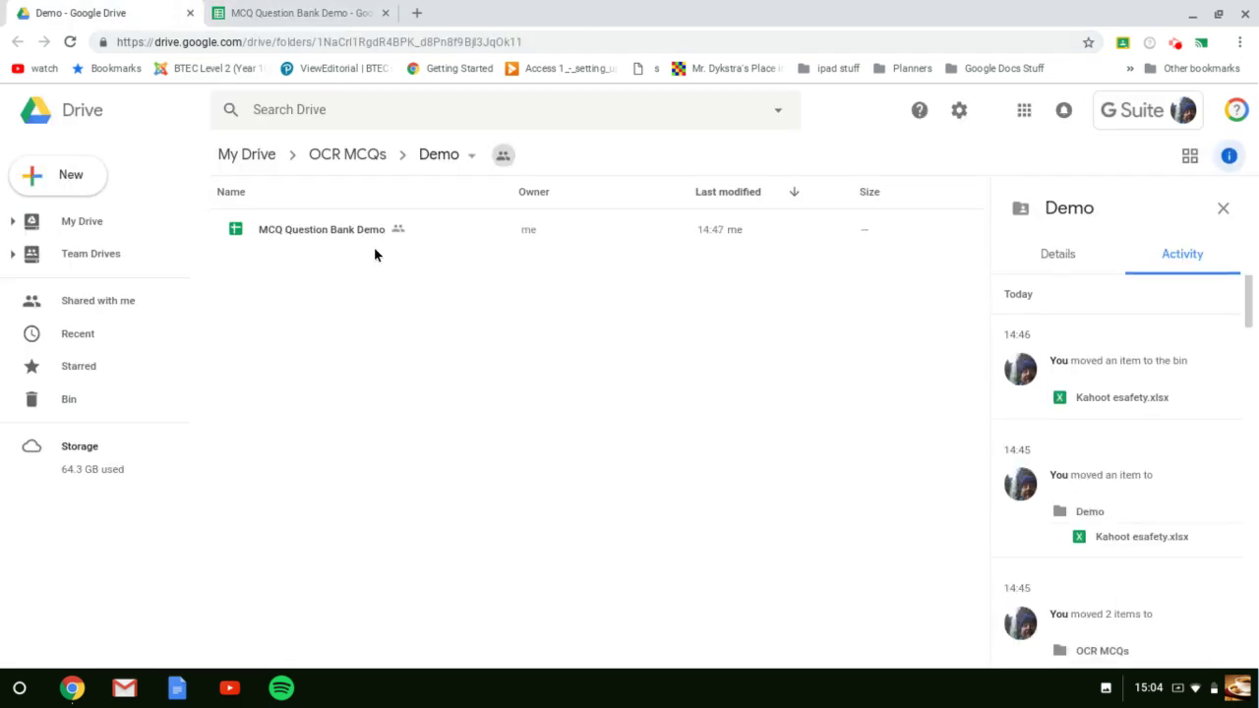
pyautogui.click(71, 42)
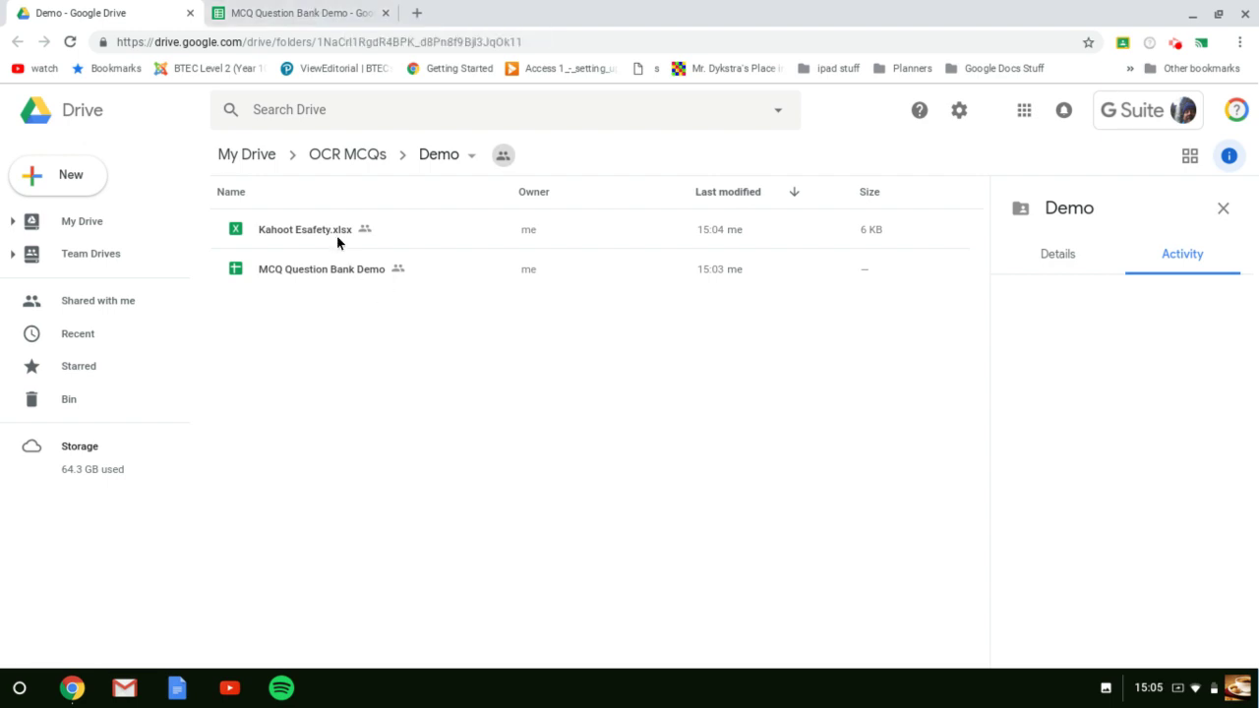
# Back in the MCQ Question Bank Demo spreadsheet, export 20 questions in Socrative format into a new sheet named Socrative Esafety.
pyautogui.click(308, 20)
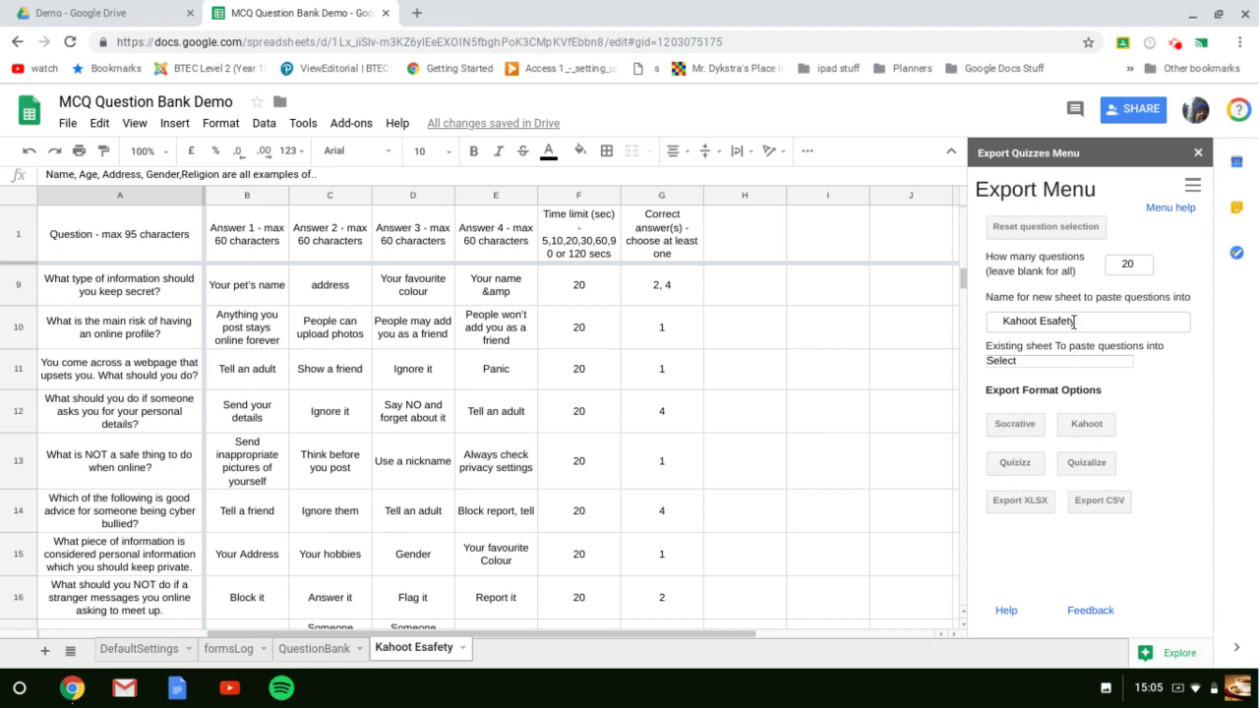
pyautogui.click(1037, 321)
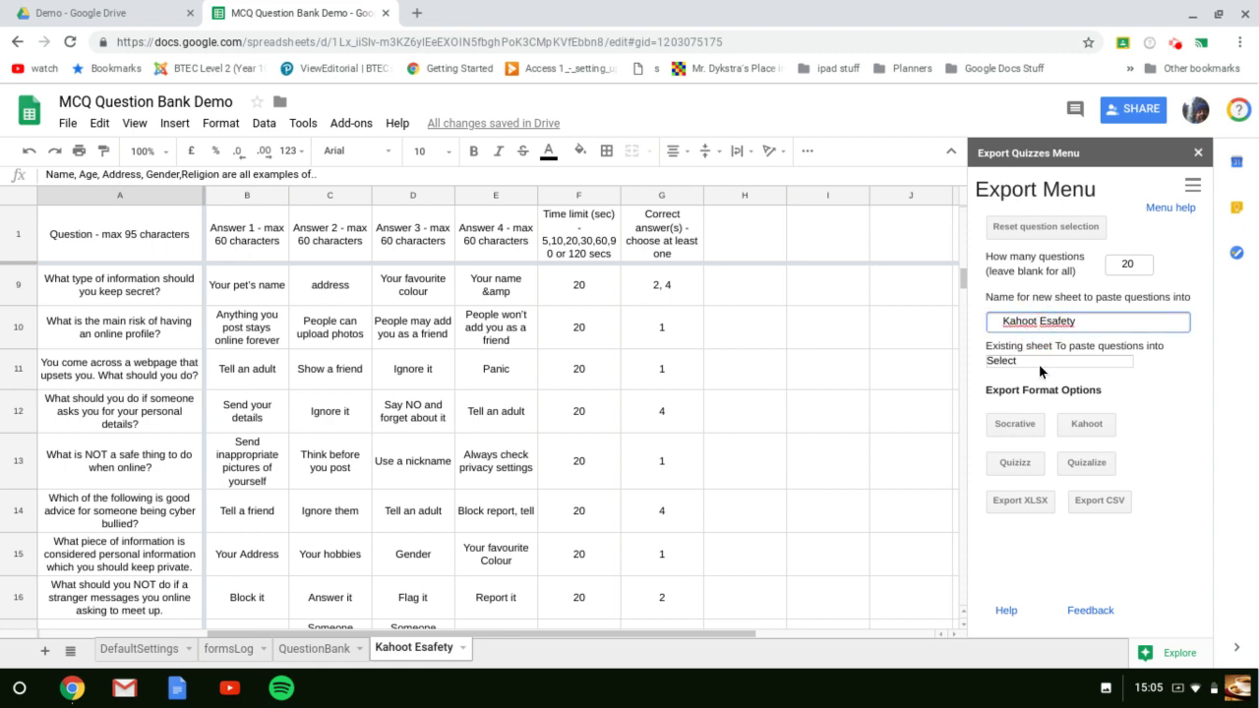
pyautogui.hotkey('shift', 'Home')
pyautogui.press('BackSpace')
pyautogui.write('Socrative')
pyautogui.click(1020, 426)
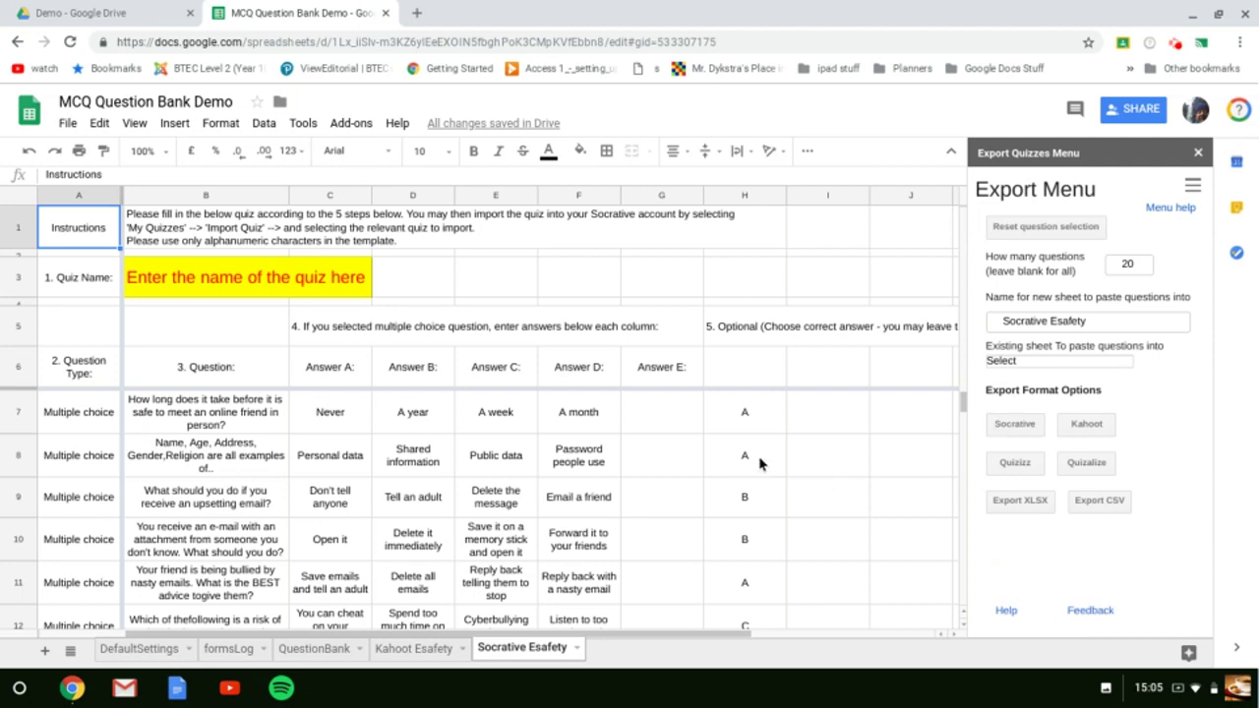
pyautogui.scroll(-3, 762, 466)
pyautogui.scroll(2, 761, 462)
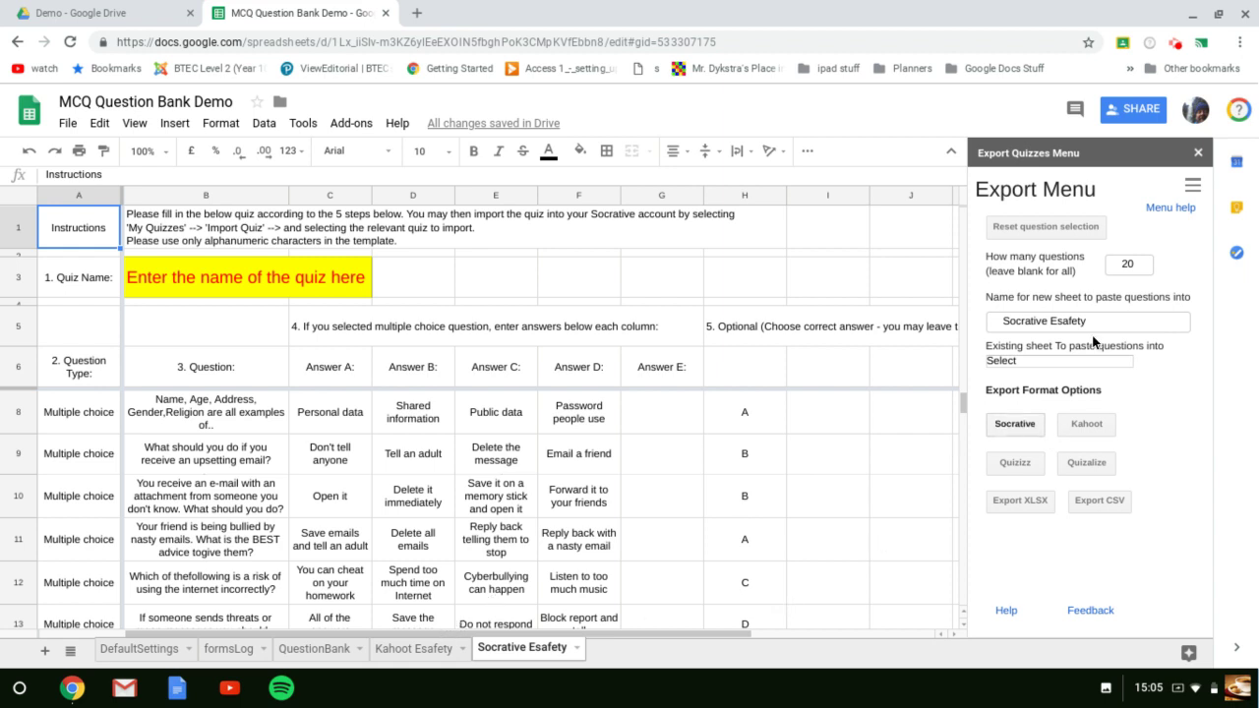
# Export 20 questions in Quizizz format into a new sheet named Quizizz Esafety and look through its rows.
pyautogui.click(1044, 325)
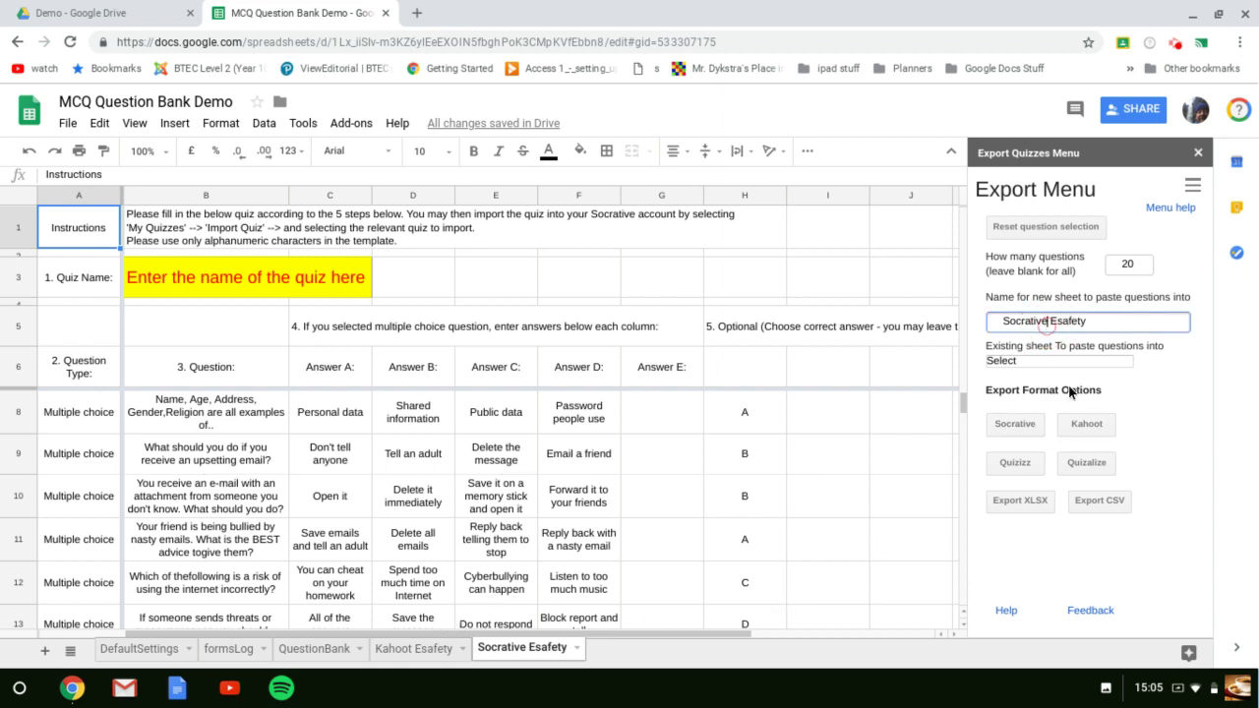
pyautogui.press('BackSpace')
pyautogui.press('BackSpace')
pyautogui.press('BackSpace')
pyautogui.press('BackSpace')
pyautogui.press('BackSpace')
pyautogui.press('BackSpace')
pyautogui.press('BackSpace')
pyautogui.press('BackSpace')
pyautogui.press('BackSpace')
pyautogui.press('BackSpace')
pyautogui.write('Quizizz')
pyautogui.click(1011, 466)
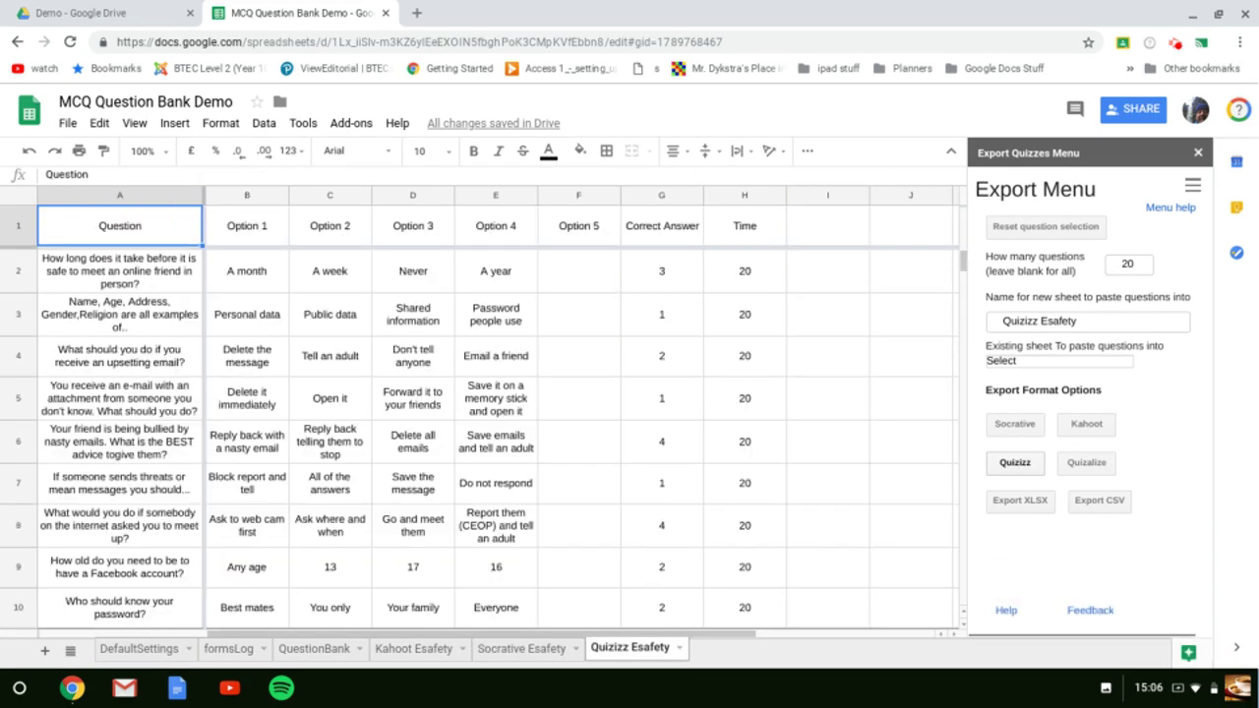
pyautogui.scroll(-4, 807, 418)
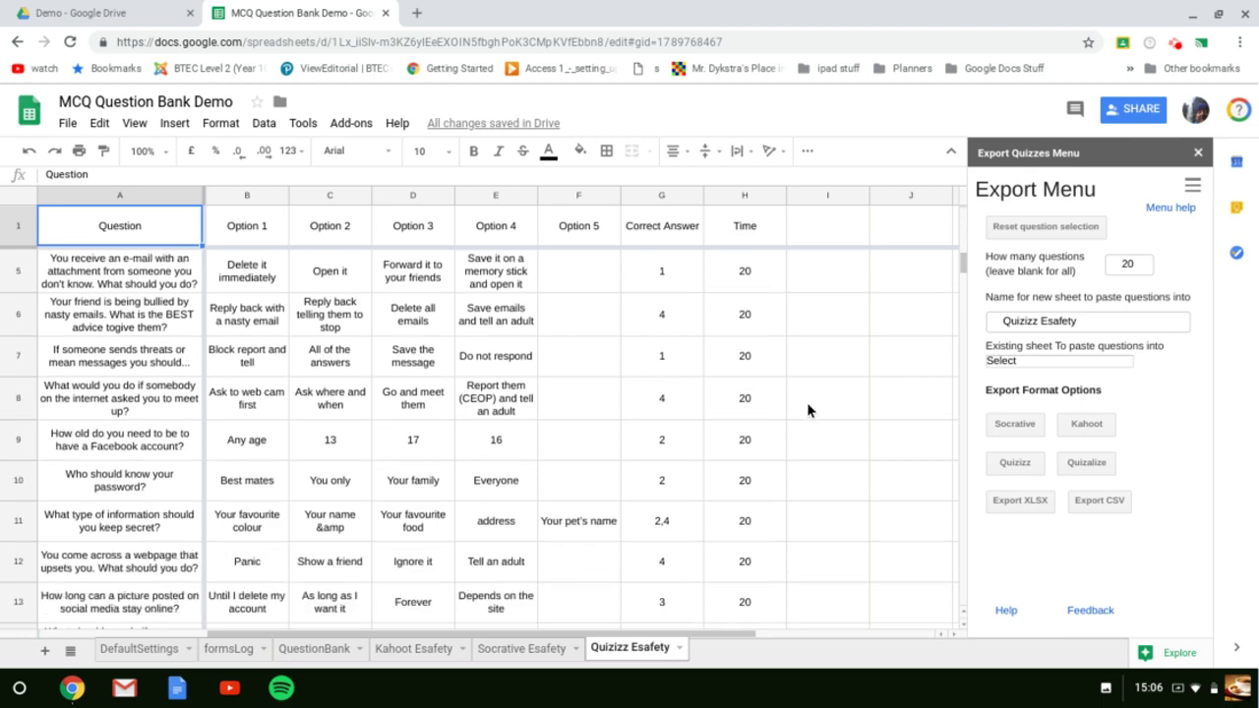
pyautogui.scroll(-2, 808, 410)
pyautogui.scroll(2, 809, 410)
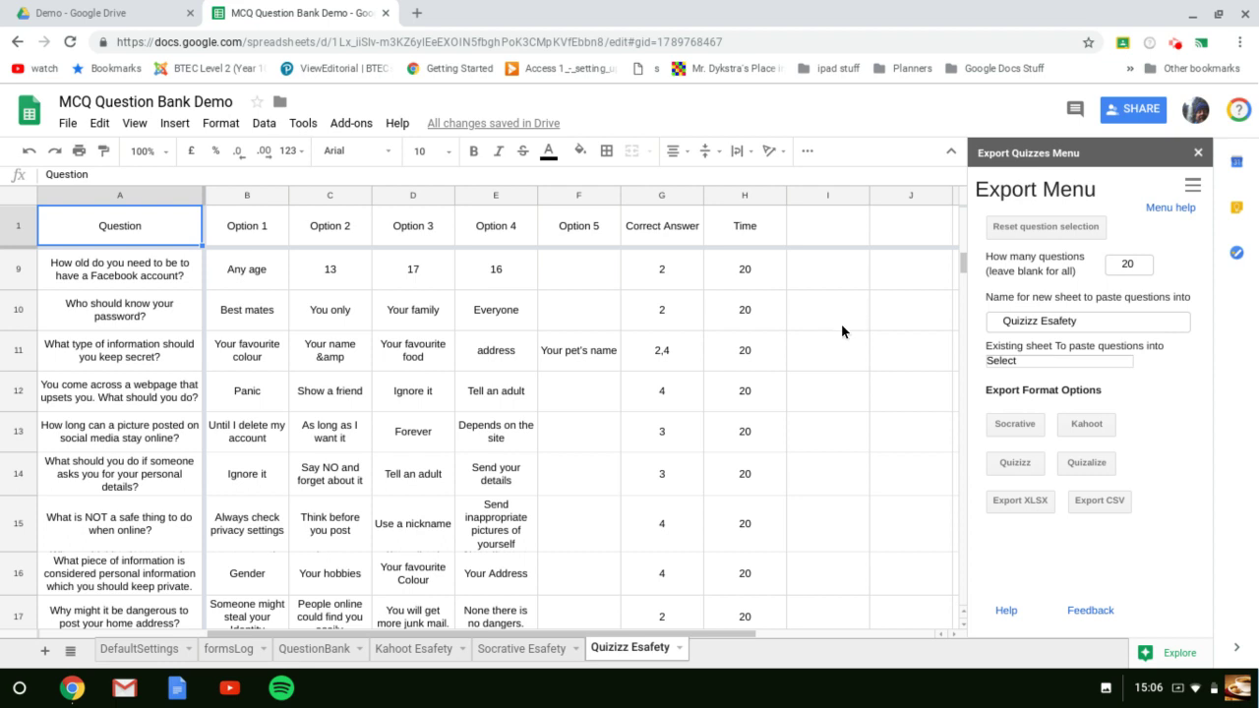
# Export 20 questions in Quizalize format into a new sheet named Quizalize Esafety.
pyautogui.click(1038, 320)
pyautogui.press('BackSpace')
pyautogui.press('BackSpace')
pyautogui.press('BackSpace')
pyautogui.press('BackSpace')
pyautogui.press('BackSpace')
pyautogui.press('BackSpace')
pyautogui.press('BackSpace')
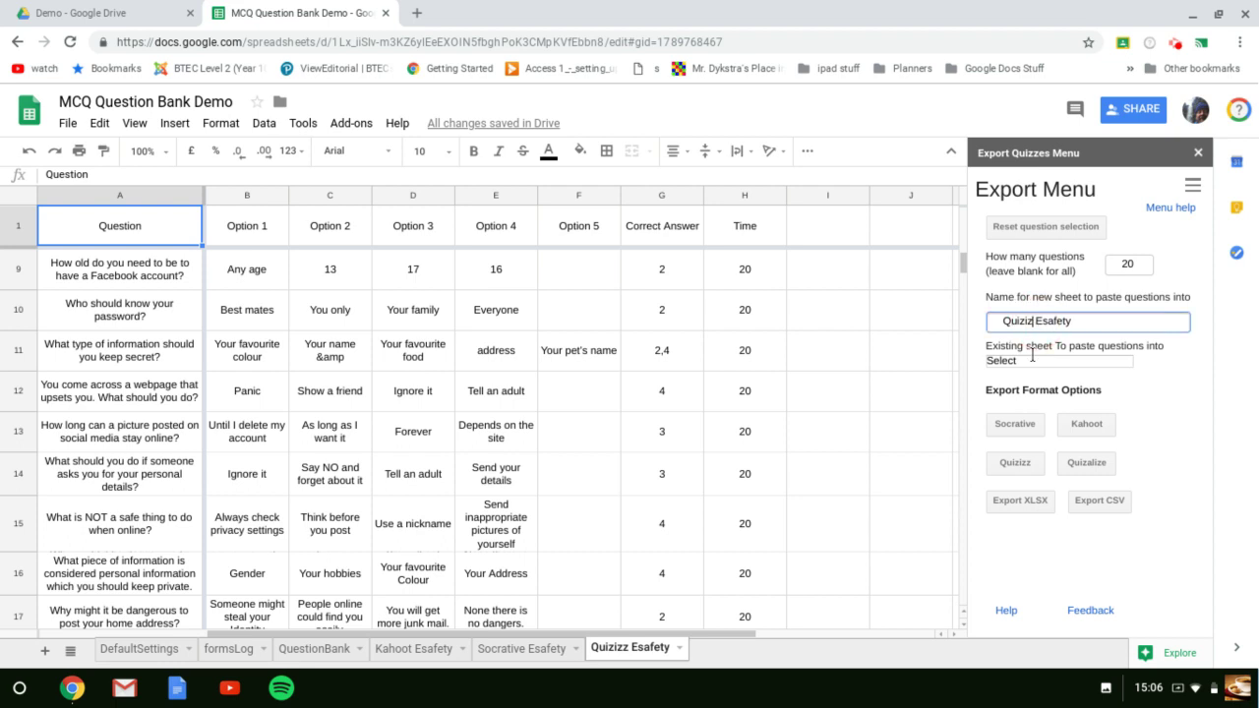
pyautogui.write('Quizalize')
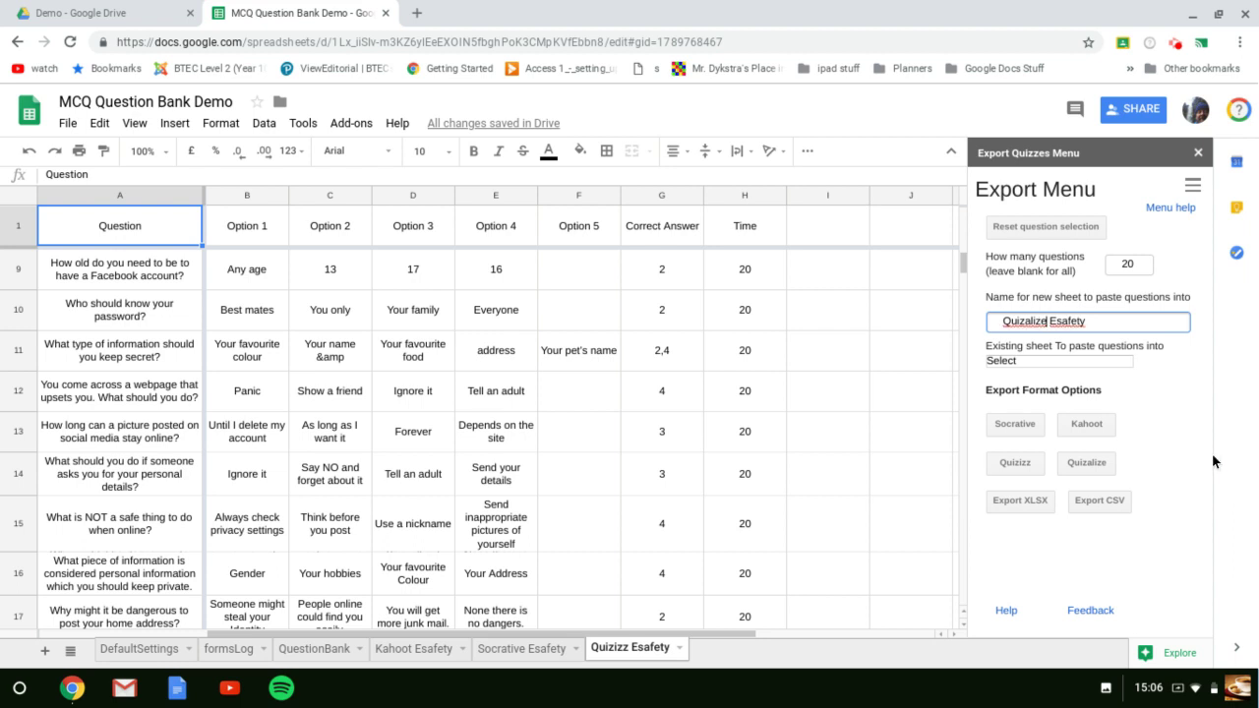
pyautogui.click(1086, 469)
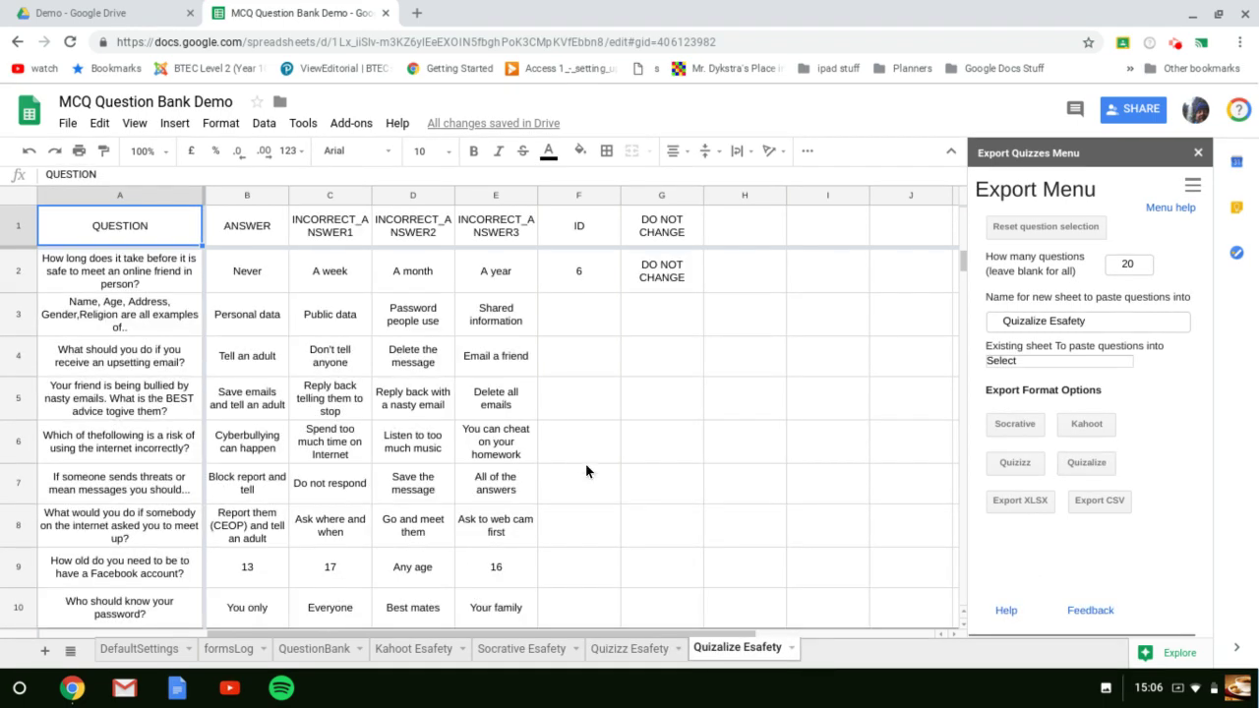
# Look through the questions and answers in the Quizalize Esafety sheet and switch to the Quizizz Esafety sheet.
pyautogui.scroll(-2, 569, 451)
pyautogui.scroll(-3, 569, 459)
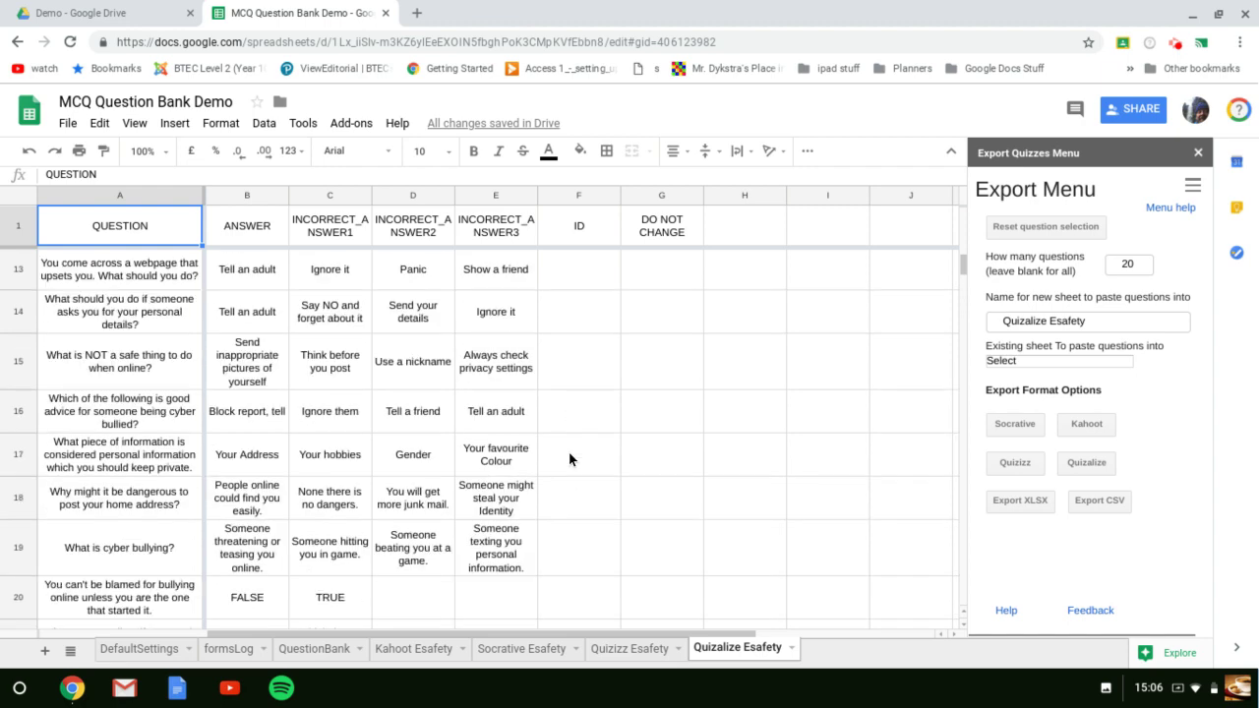
pyautogui.scroll(3, 569, 459)
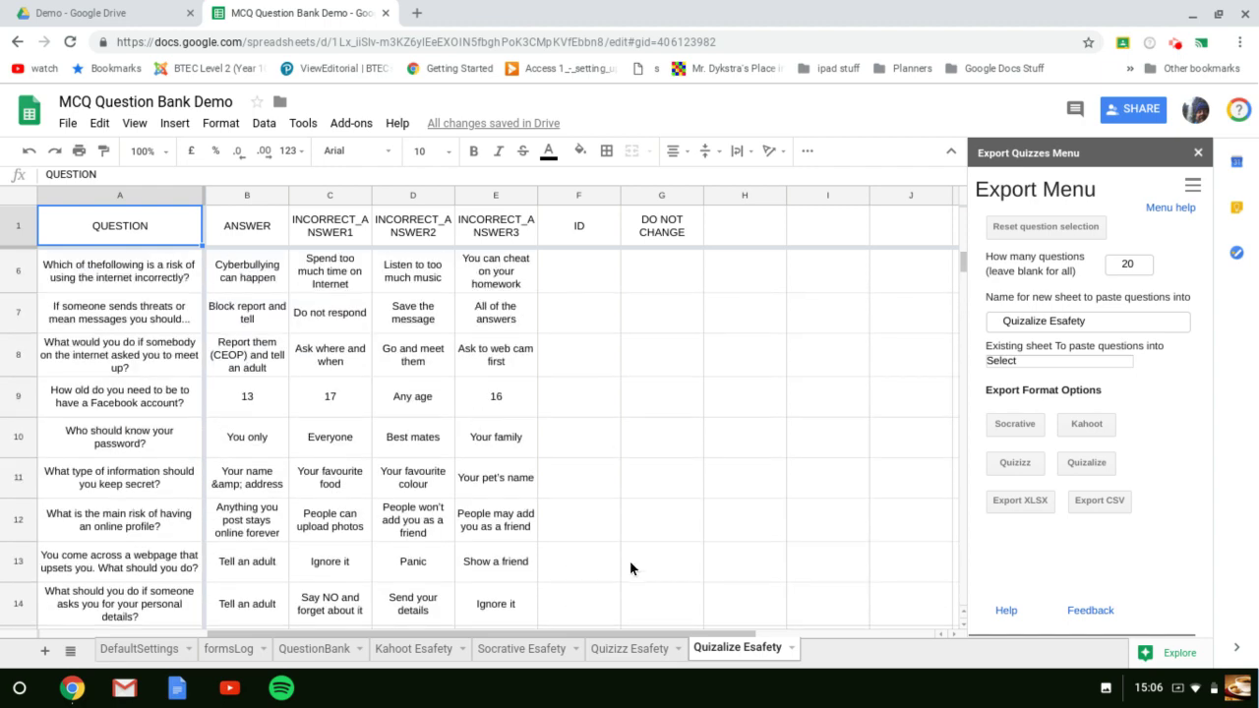
pyautogui.click(618, 657)
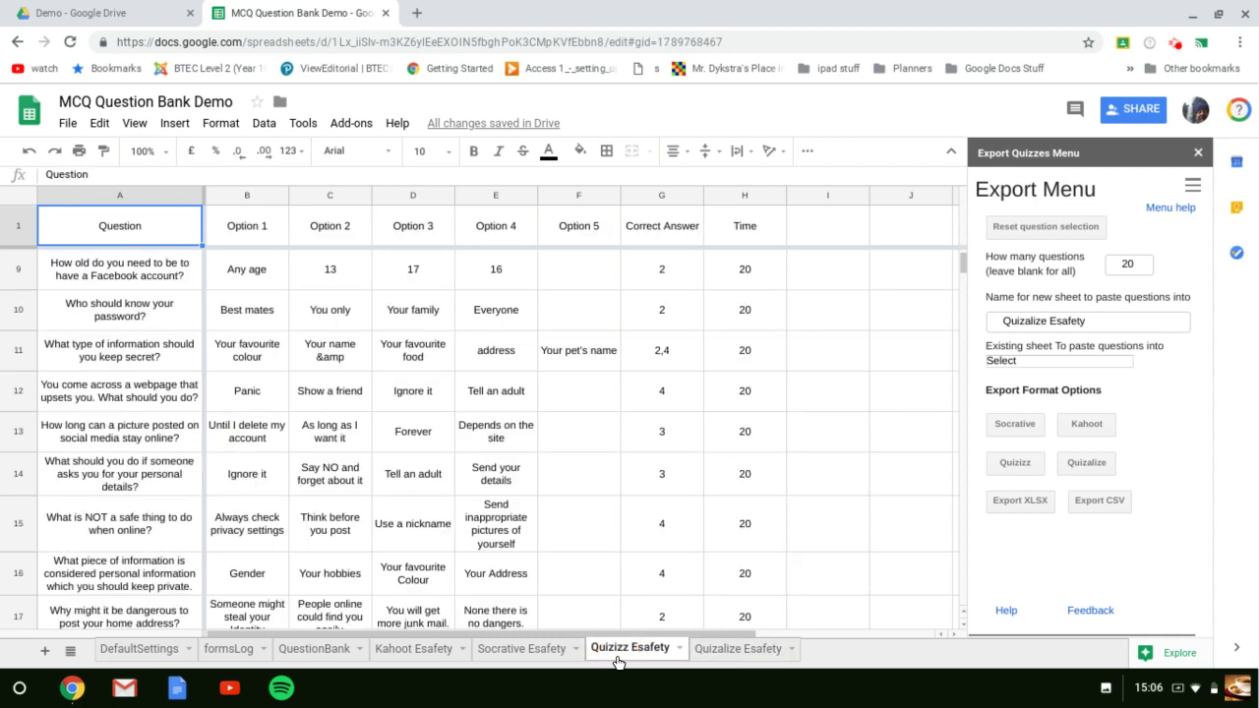